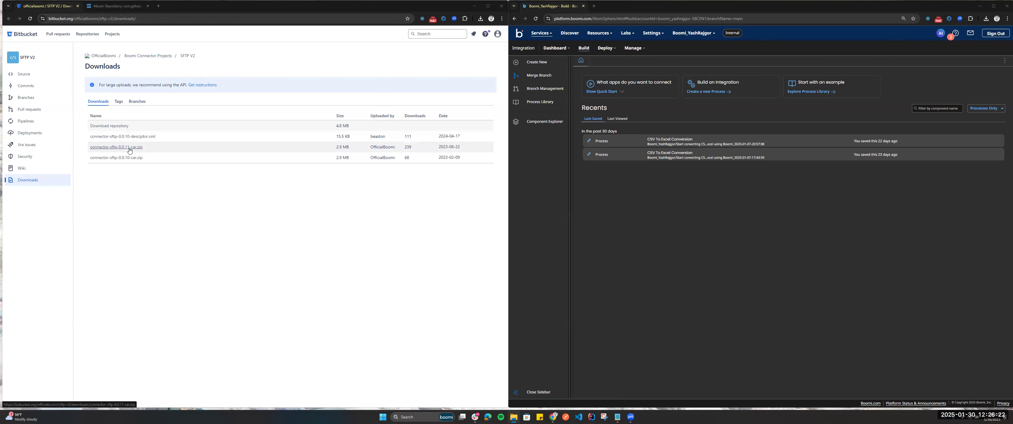
Review the JSch 0.1.58 artifact page and the library's version list on Maven Repository
left_click(114, 6)
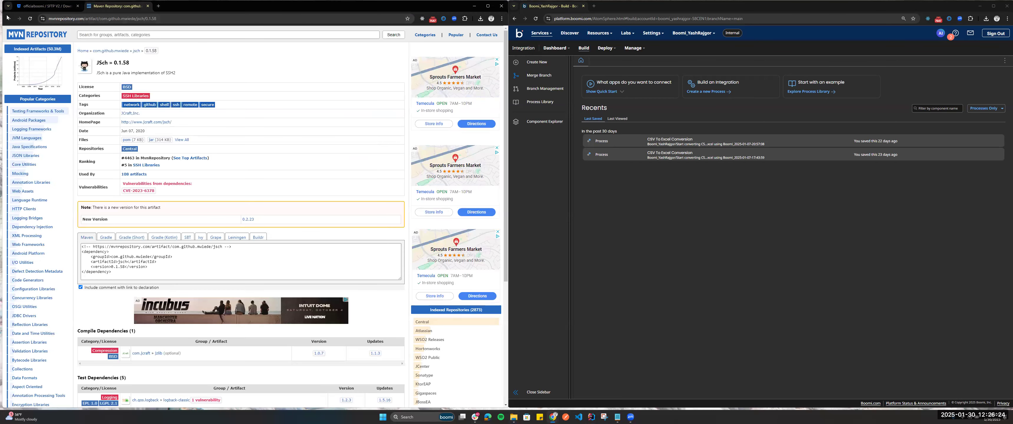
left_click(8, 18)
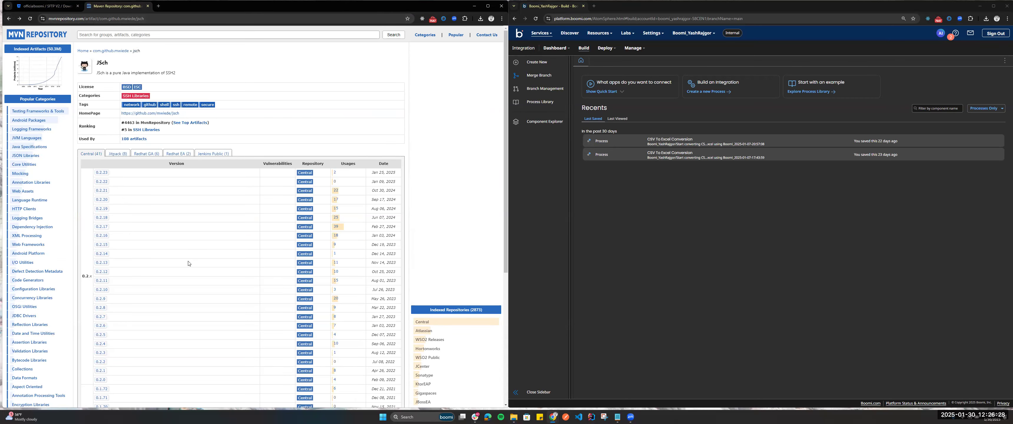
scroll(188, 263, "down", 3)
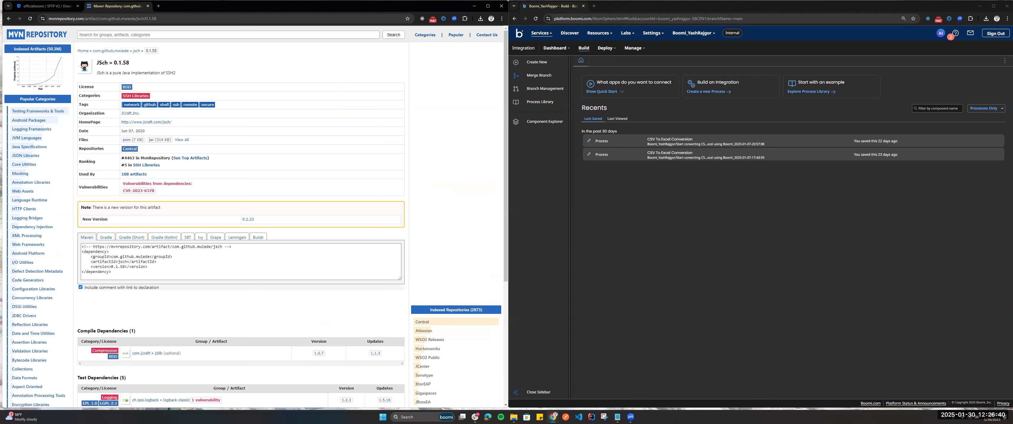
In File Explorer, copy the connector-descriptor XML file from the connector-sftp-0.0.11-car META-INF folder into the SFTP folder
key("alt+Tab")
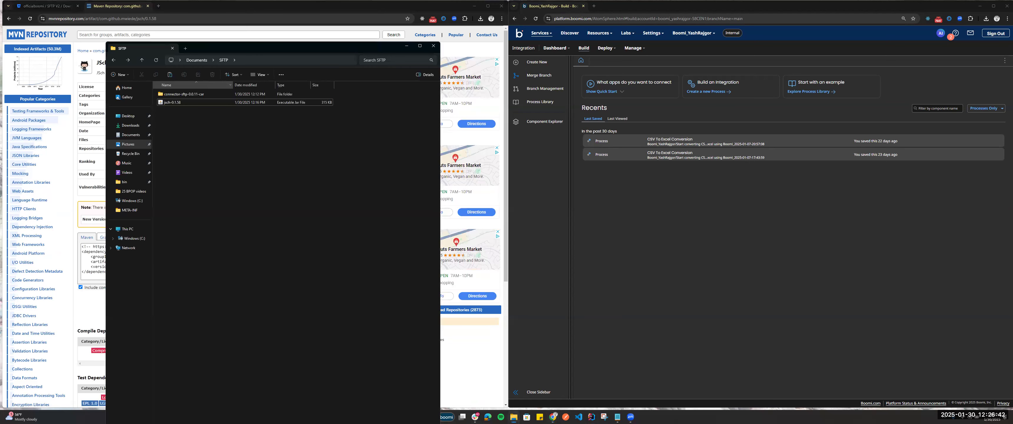
left_click(189, 96)
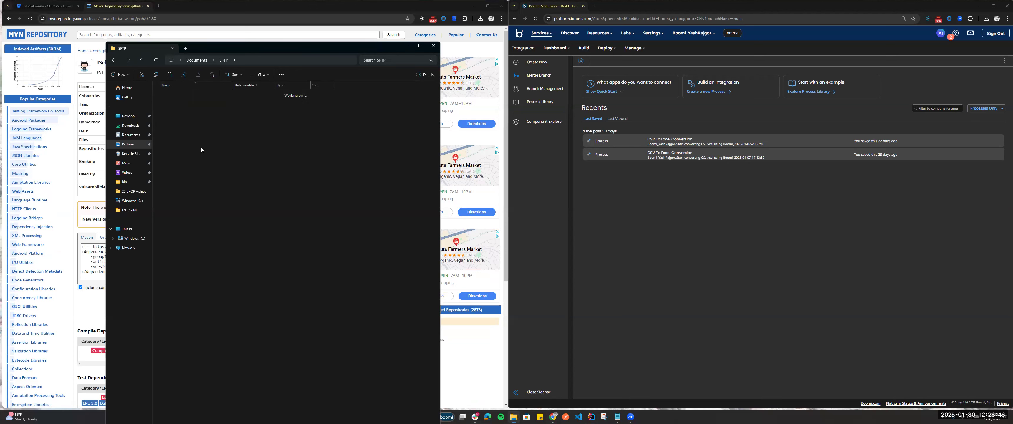
double_click(185, 102)
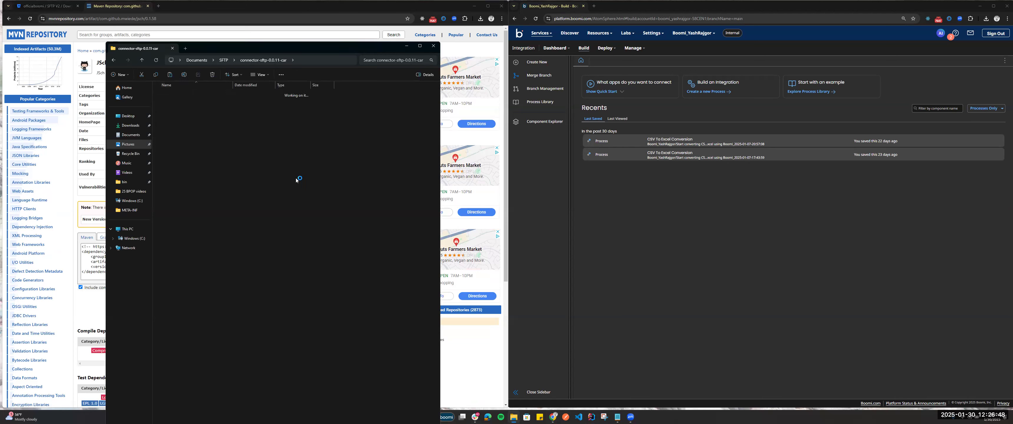
left_click(170, 111)
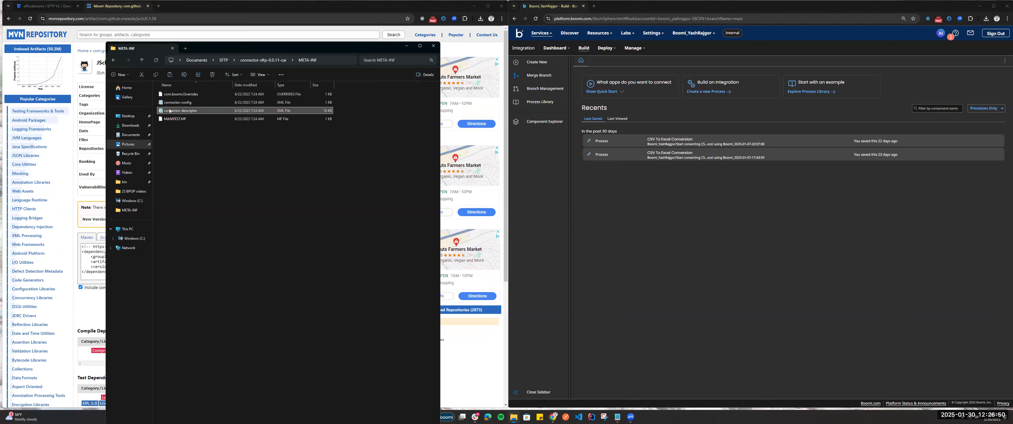
right_click(170, 112)
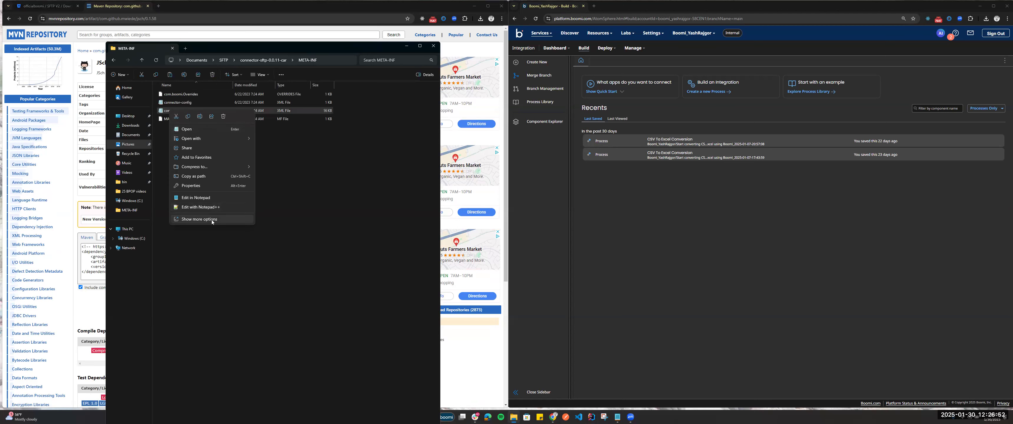
key("Escape")
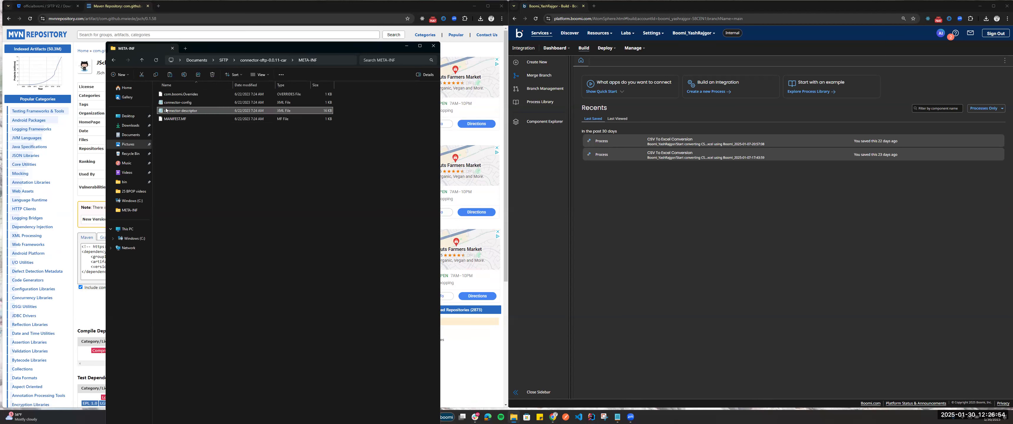
left_click(224, 61)
left_click(179, 141)
key("ctrl+v")
Copy the jsch-0.1.58 jar from the SFTP folder into the connector's lib folder, replacing the existing file
left_click(176, 111)
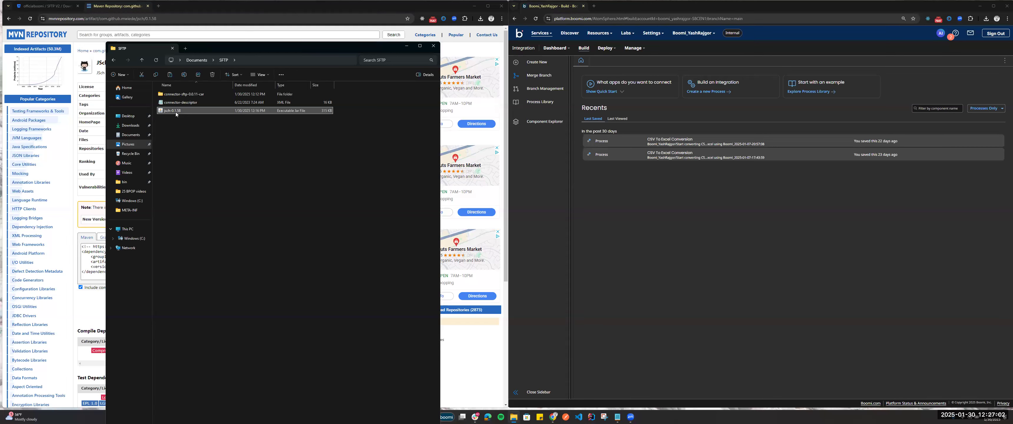
double_click(174, 95)
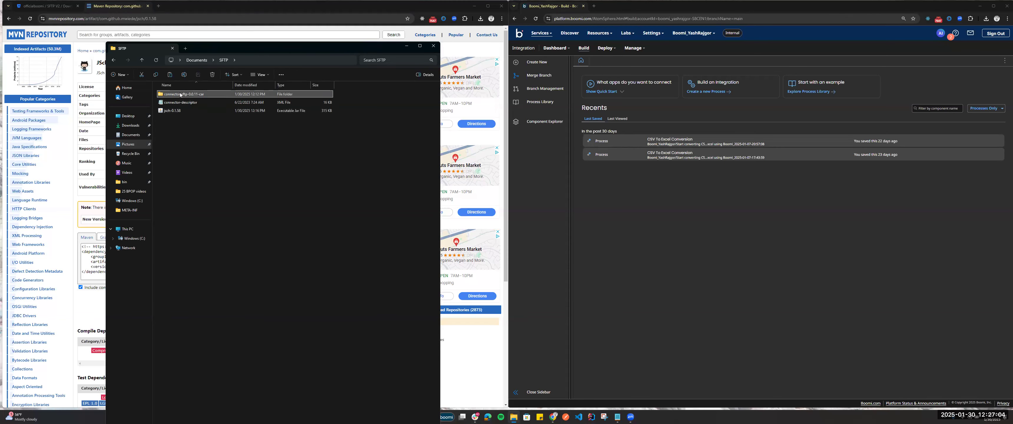
double_click(174, 95)
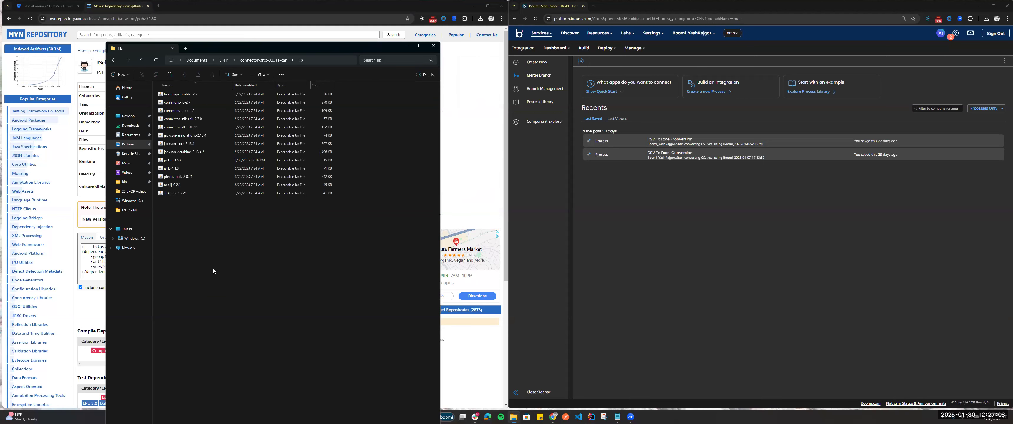
key("ctrl+v")
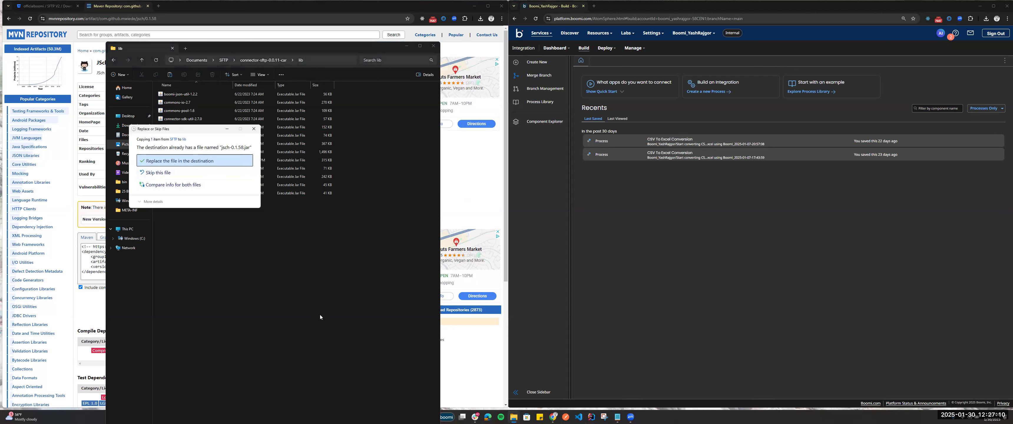
key("Return")
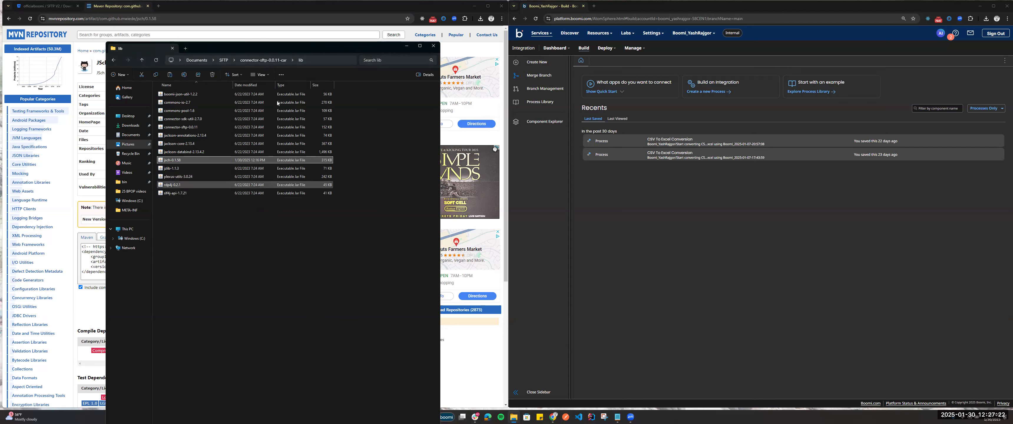
Compress the lib and META-INF folders together into a zip archive named SFTP V2
left_click(257, 61)
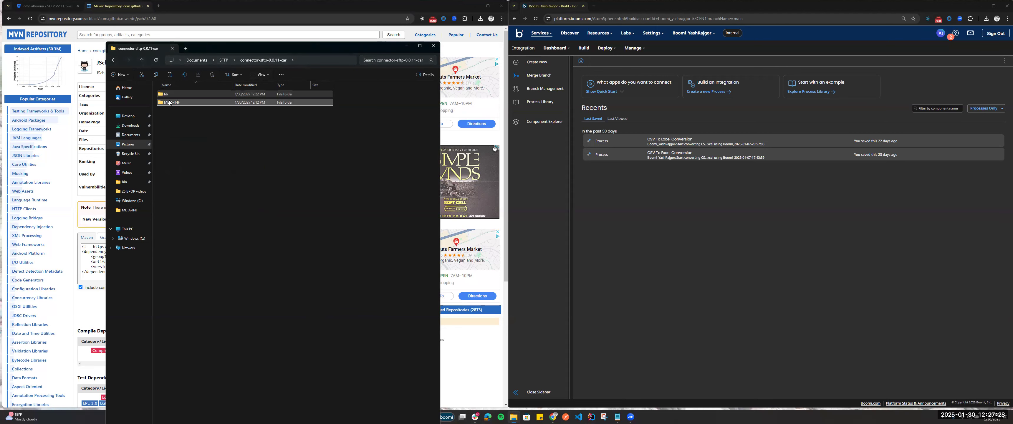
right_click(168, 96)
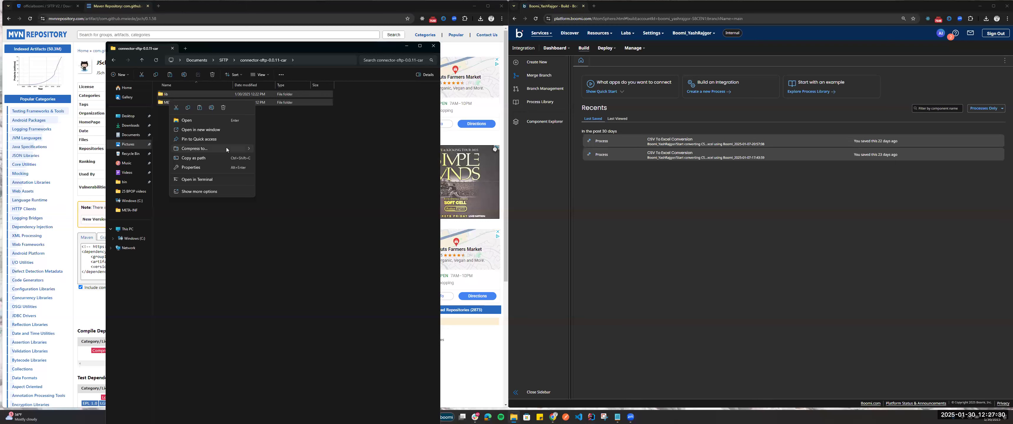
left_click(265, 147)
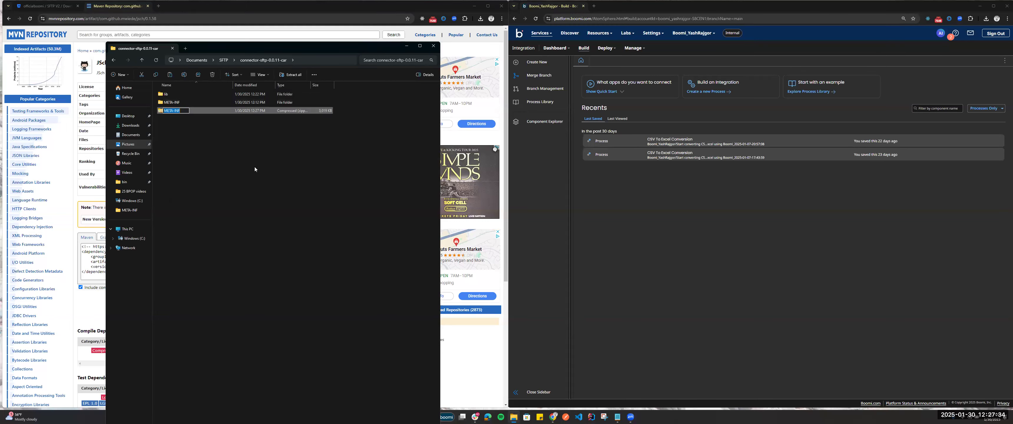
type("SFTP V2")
key("Return")
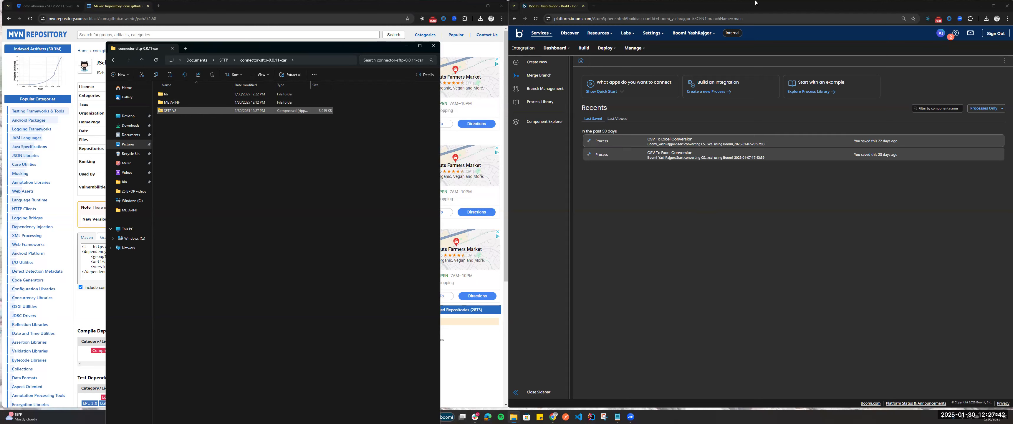
Switch to the Boomi browser window and open the account's Publisher settings by way of the Developer settings
left_click(743, 15)
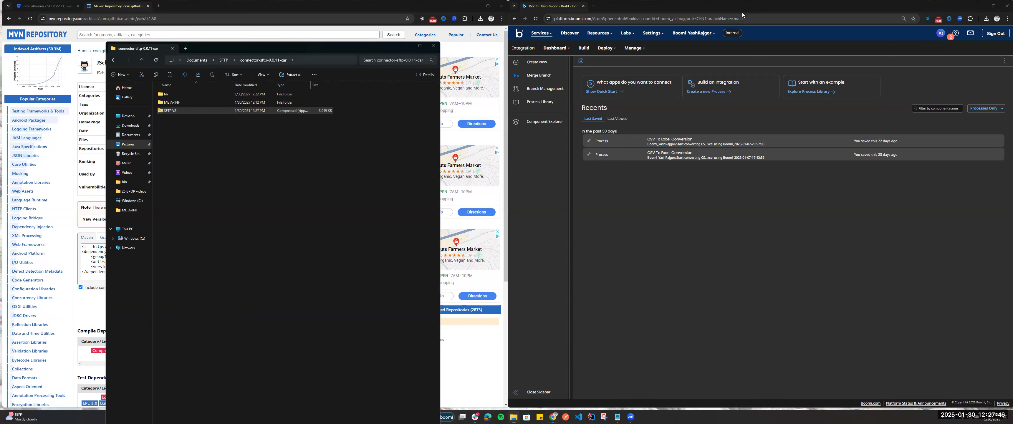
left_click_drag(742, 15, 740, 22)
left_click(650, 44)
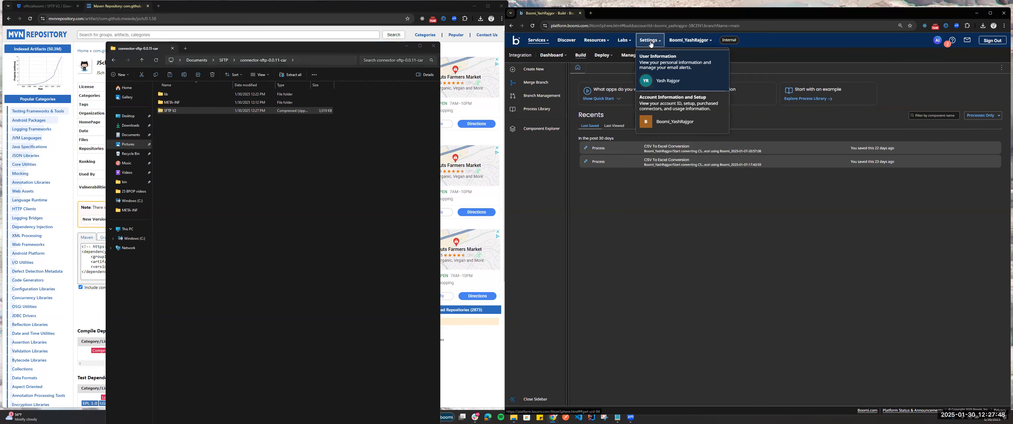
left_click(687, 120)
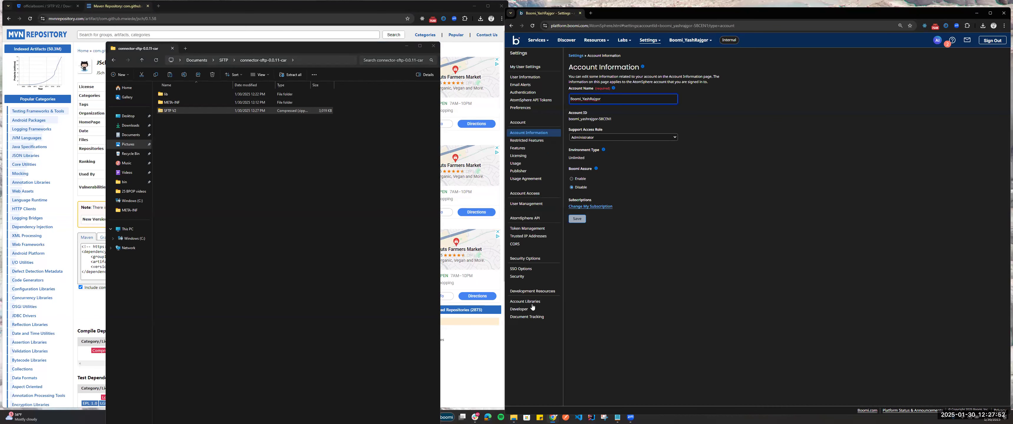
left_click(520, 309)
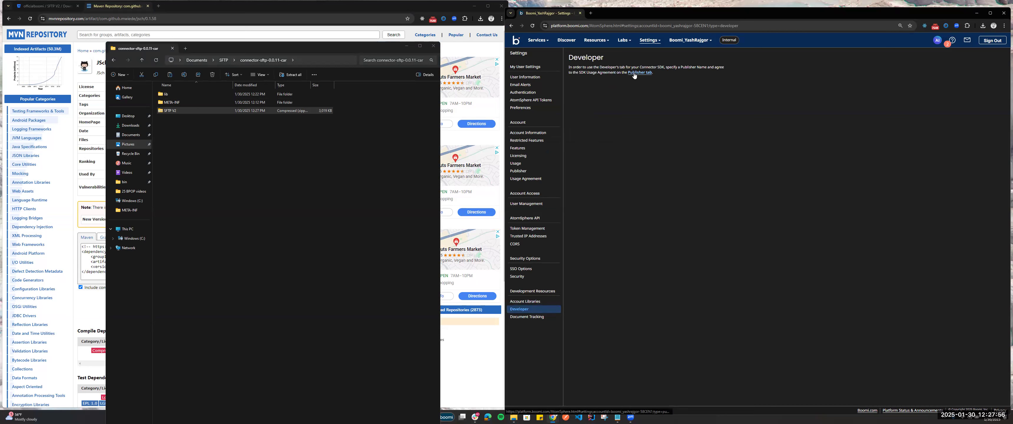
left_click(650, 75)
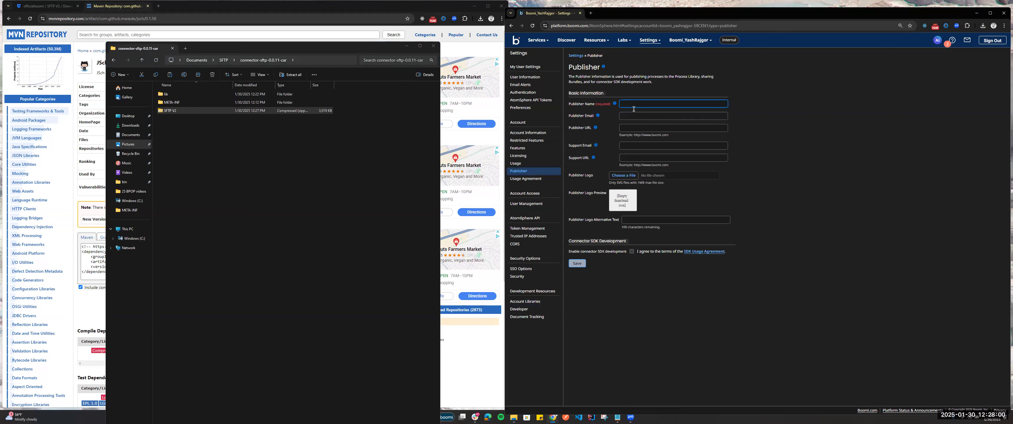
Enable connector SDK development by accepting the usage agreement, set the publisher name to Boomi SFTP, and save
left_click(729, 255)
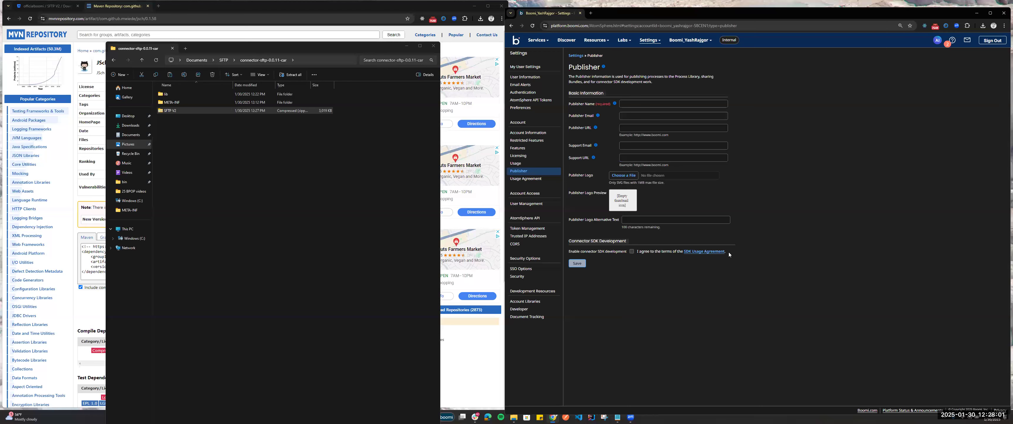
left_click(632, 252)
left_click(629, 101)
type("Boomi-SFTP")
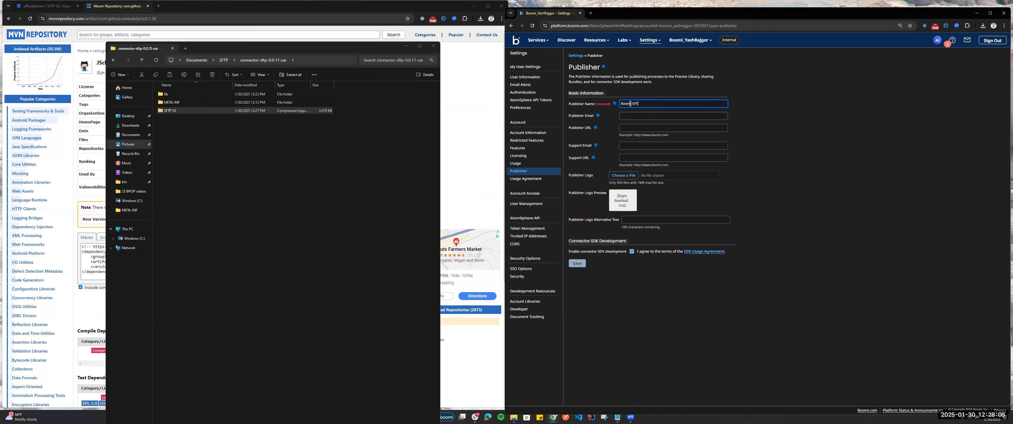
left_click(652, 125)
left_click(577, 263)
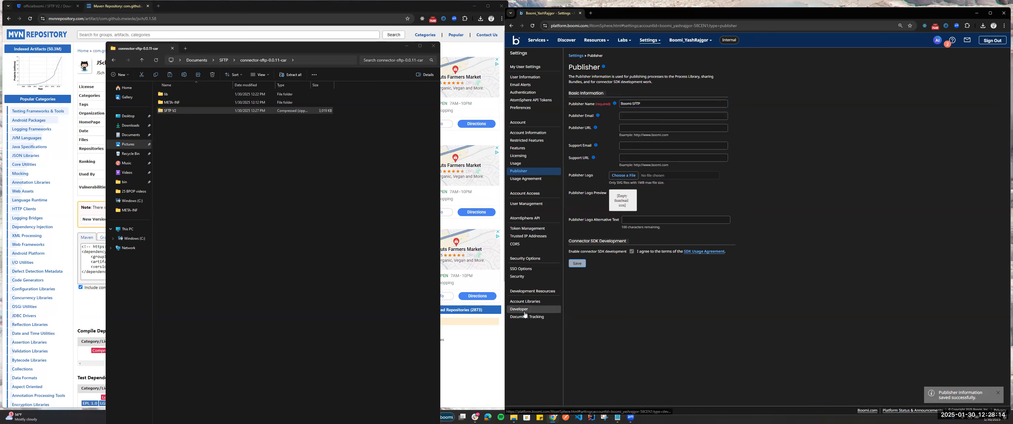
Open the Developer settings and start adding a new connector group
left_click_drag(703, 20, 707, 5)
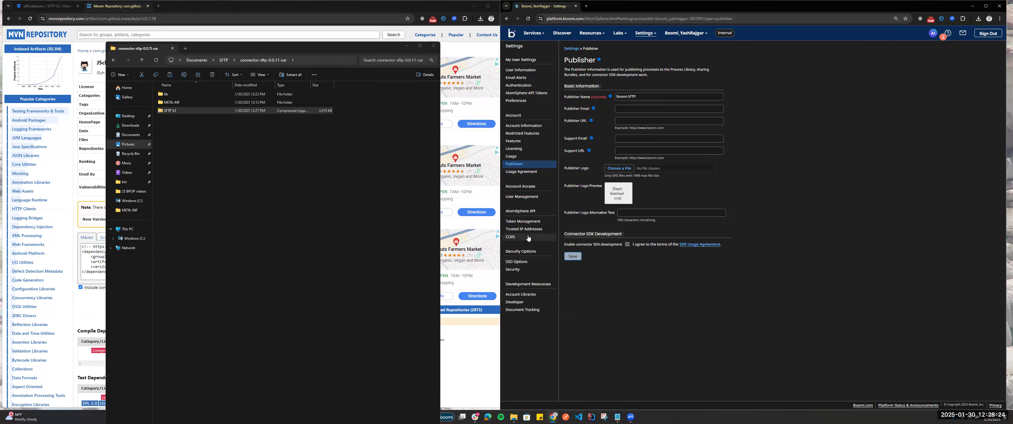
left_click(516, 302)
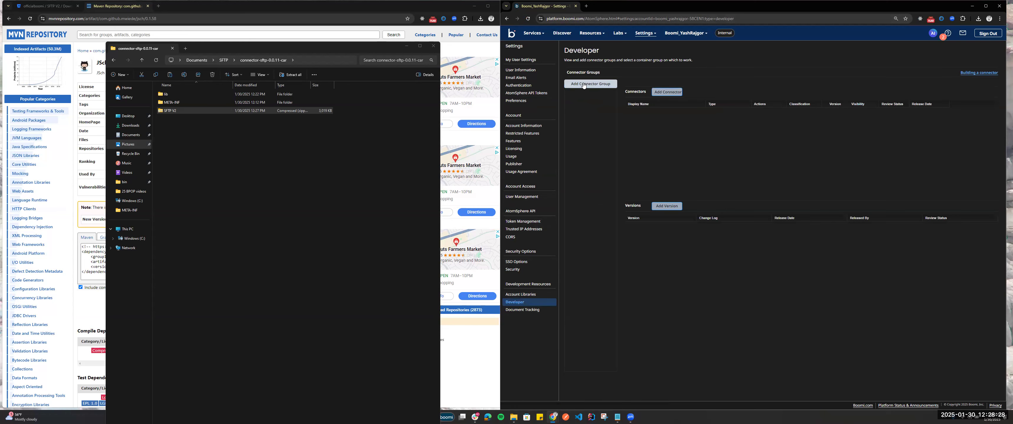
left_click(675, 93)
left_click(794, 229)
left_click(591, 83)
Name the connector group SFTP and set both the initial connector display name and classification to SFTP patch
left_click(746, 140)
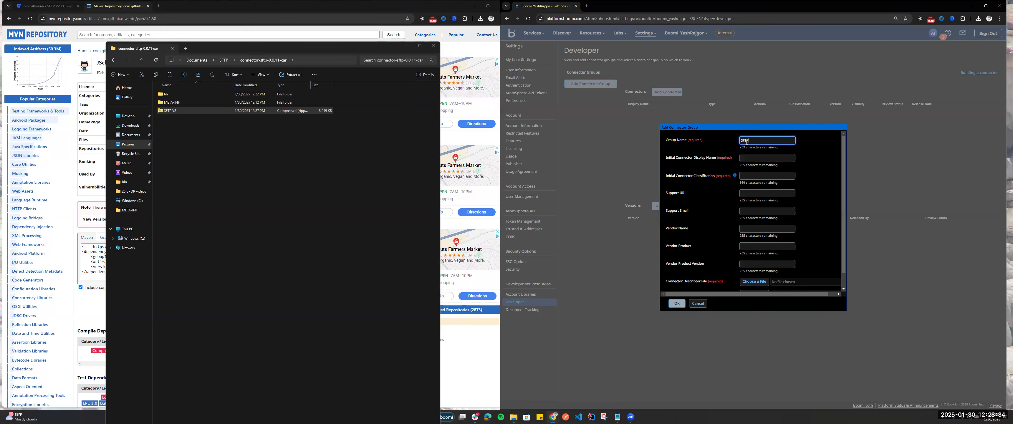
left_click(749, 157)
type("S")
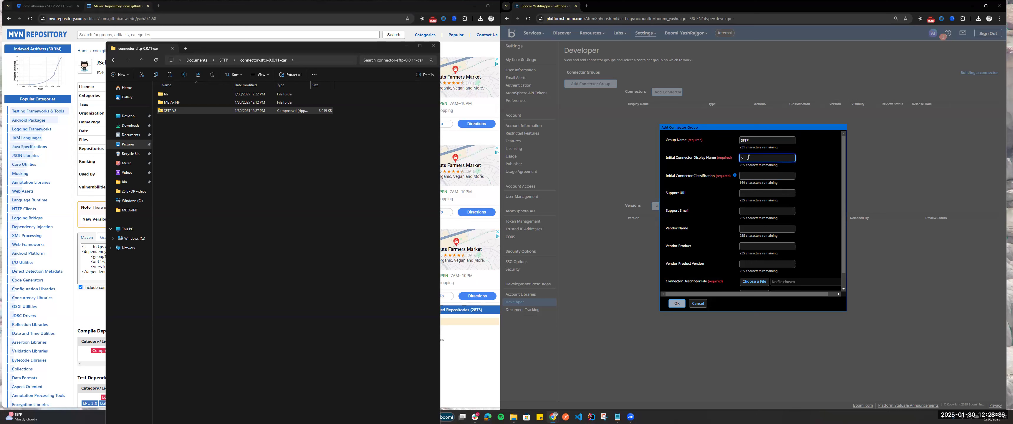
type("FTP patch")
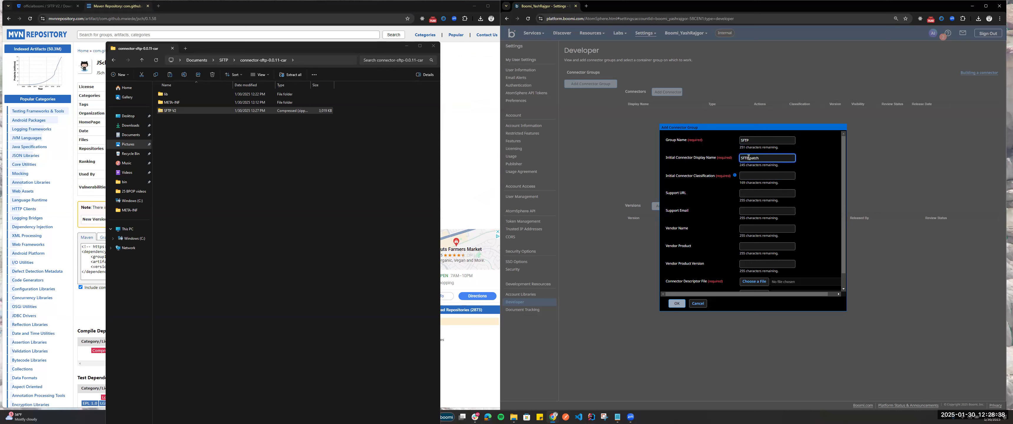
key("Tab")
type("SFTP patch")
Choose the connector-descriptor XML file from the SFTP folder in Documents as the connector descriptor file
scroll(770, 276, "down", 1)
left_click(757, 268)
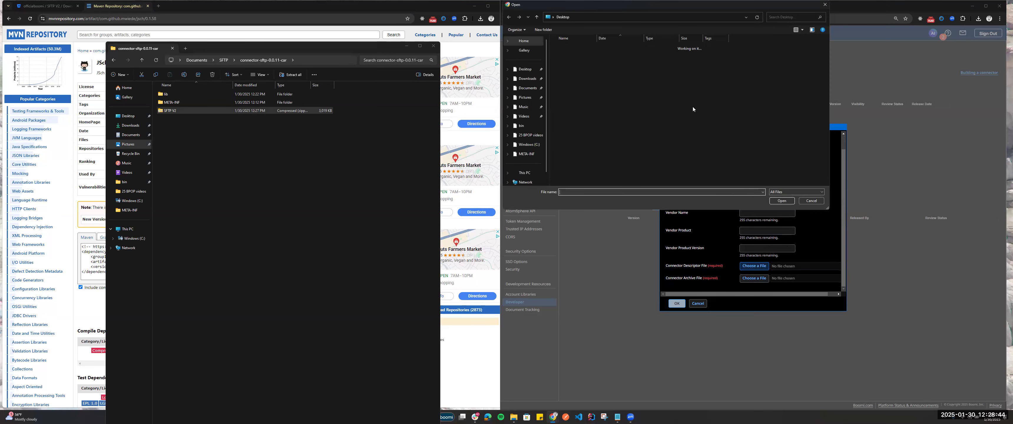
left_click(527, 78)
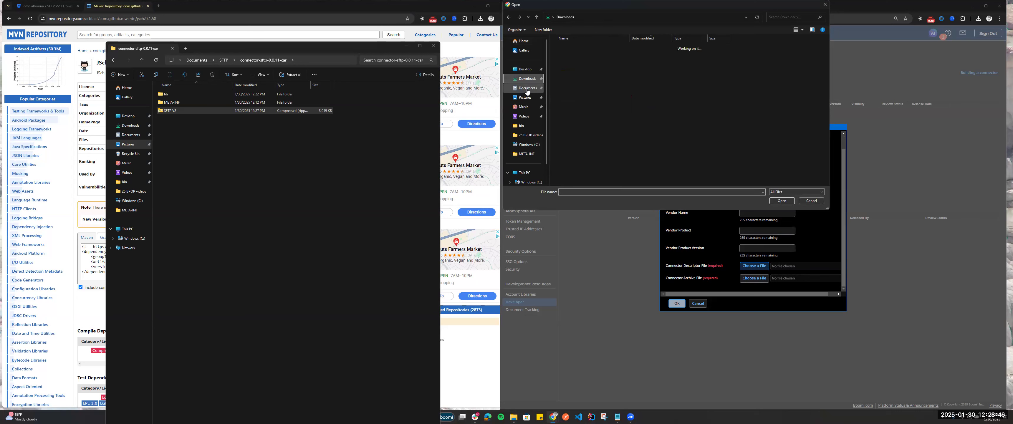
left_click(527, 87)
double_click(573, 66)
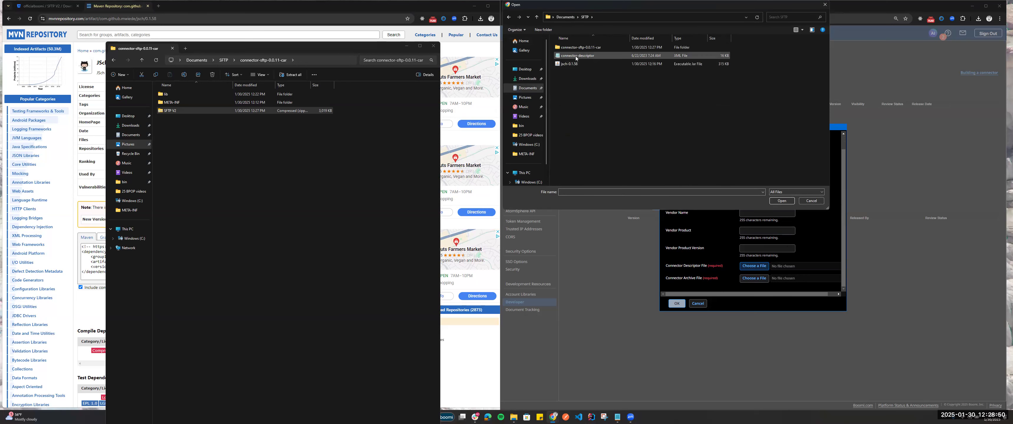
double_click(576, 58)
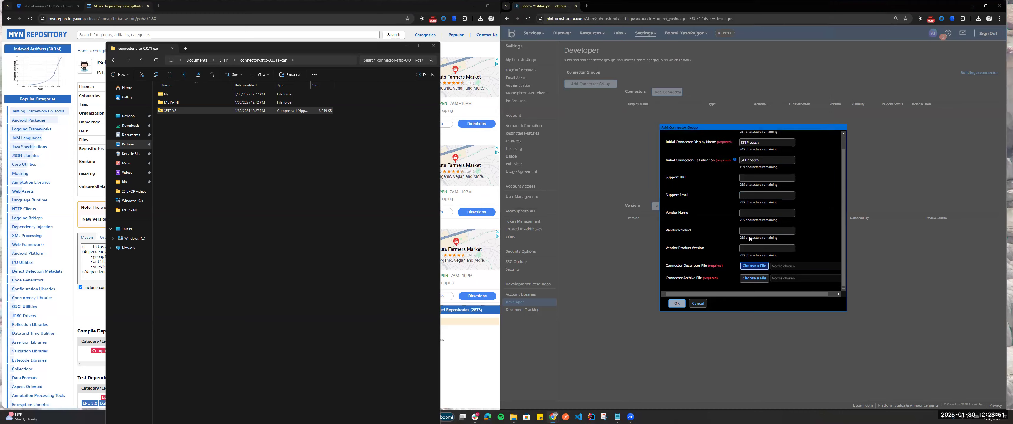
Choose the SFTP V2 zip from the connector-sftp-0.0.11-car folder as the connector archive file and create the connector group
left_click(754, 279)
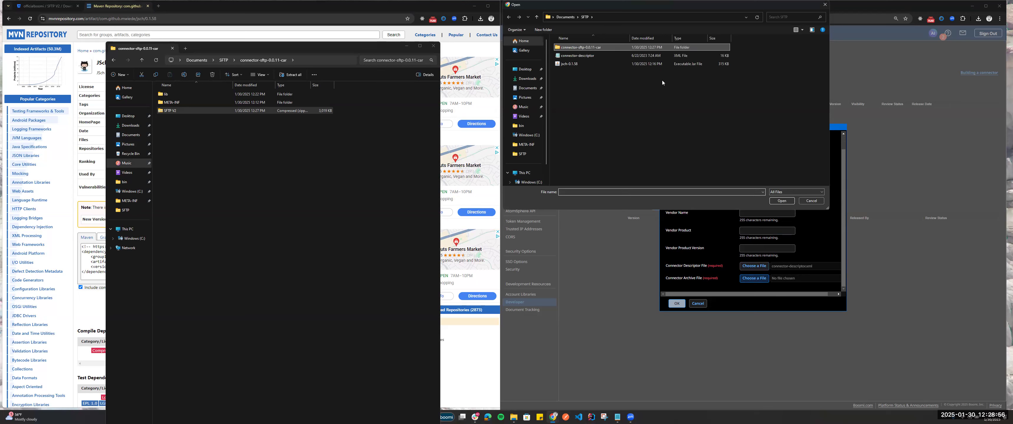
double_click(579, 48)
left_click(568, 65)
left_click(788, 202)
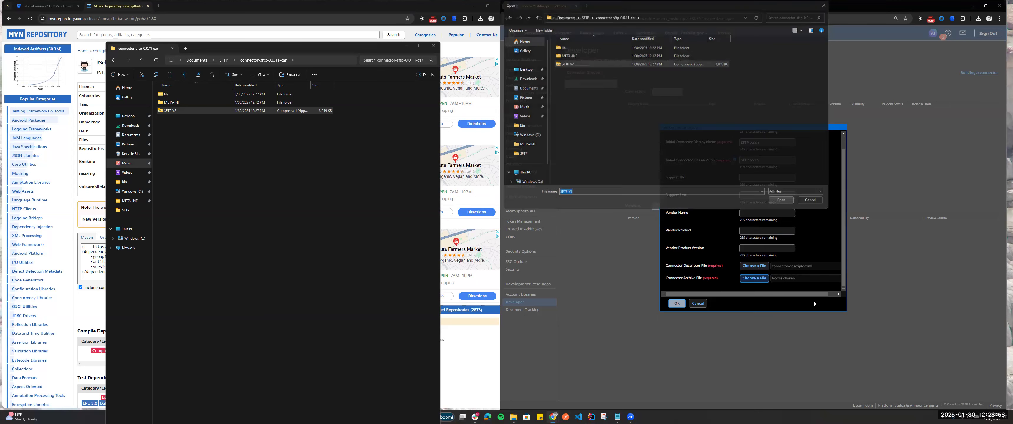
left_click(677, 304)
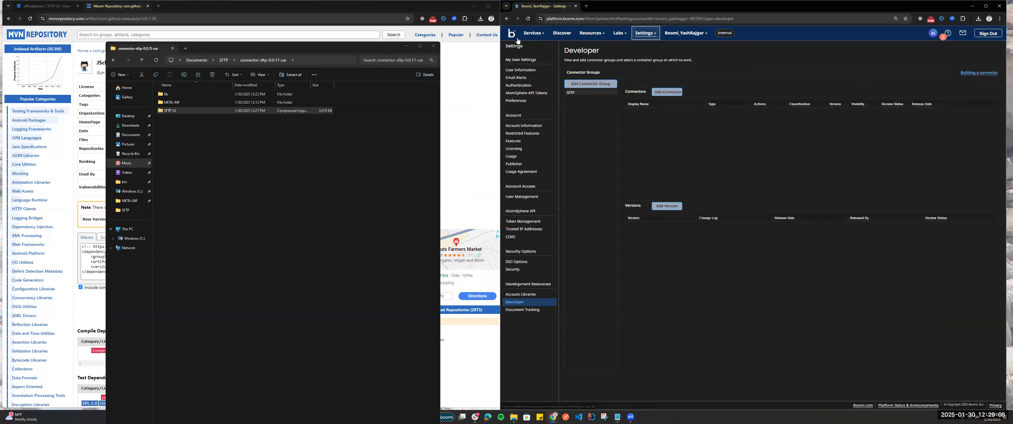
Go to the Integration service's Build page and start a new component of type Connection
left_click(533, 33)
left_click(542, 55)
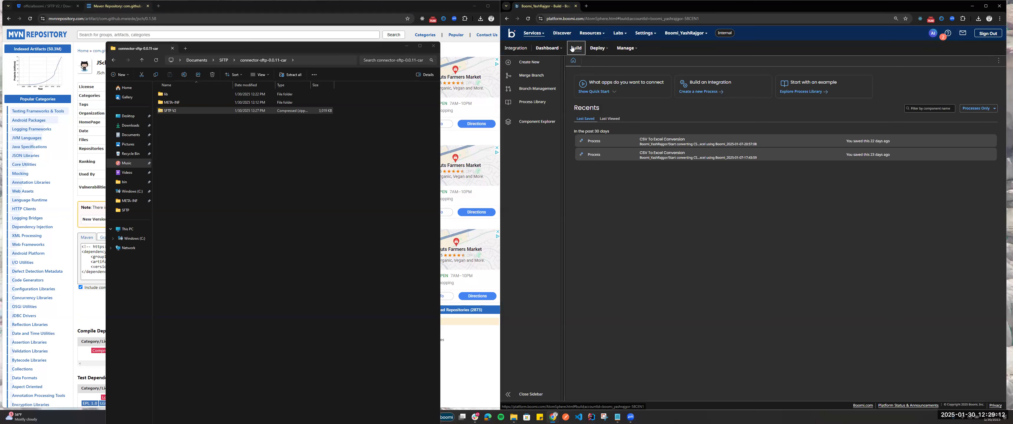
left_click(527, 62)
left_click(738, 217)
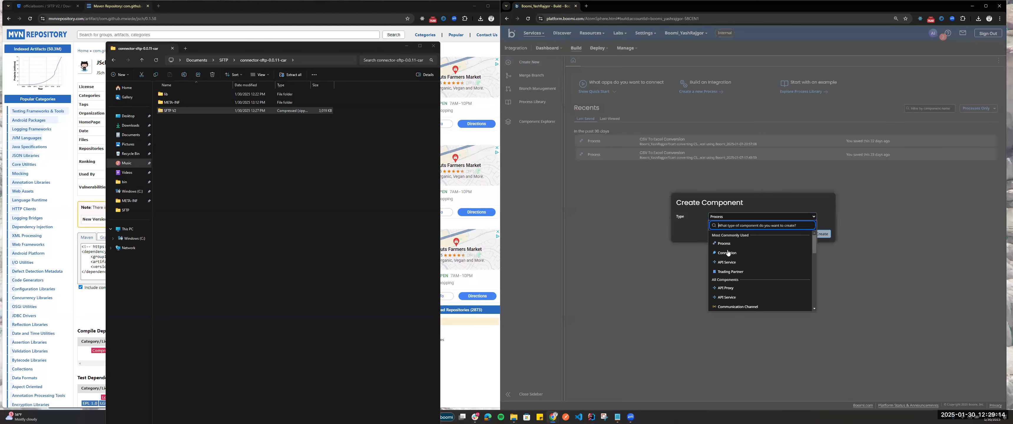
left_click(727, 254)
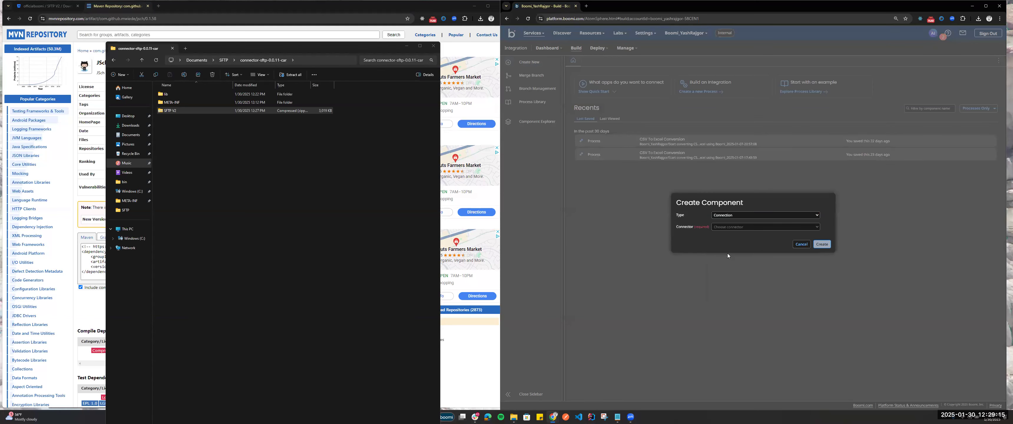
Search the available connectors for "sft" to select the connector for the new connection
left_click(739, 227)
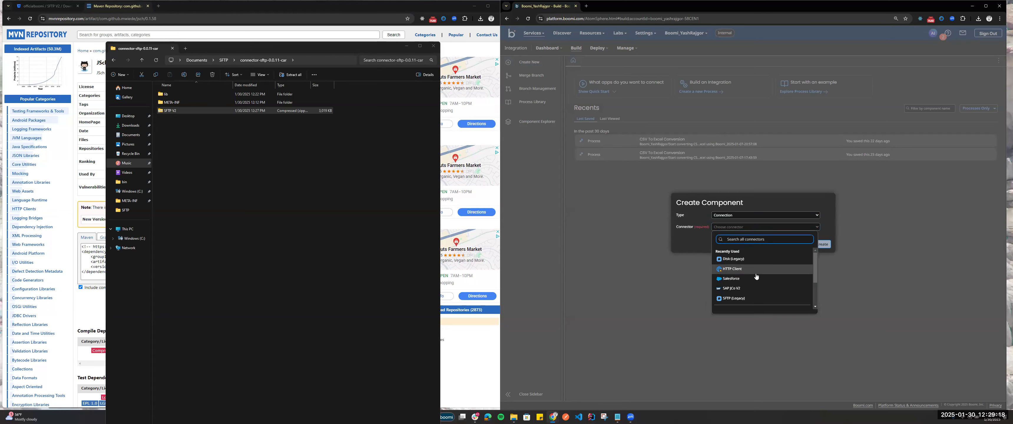
key("Down")
key("Down")
key("Down")
type("ft")
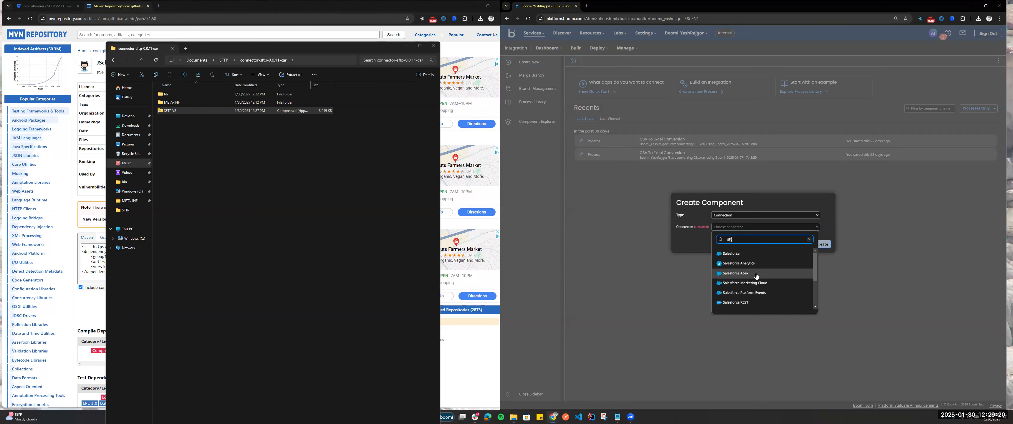